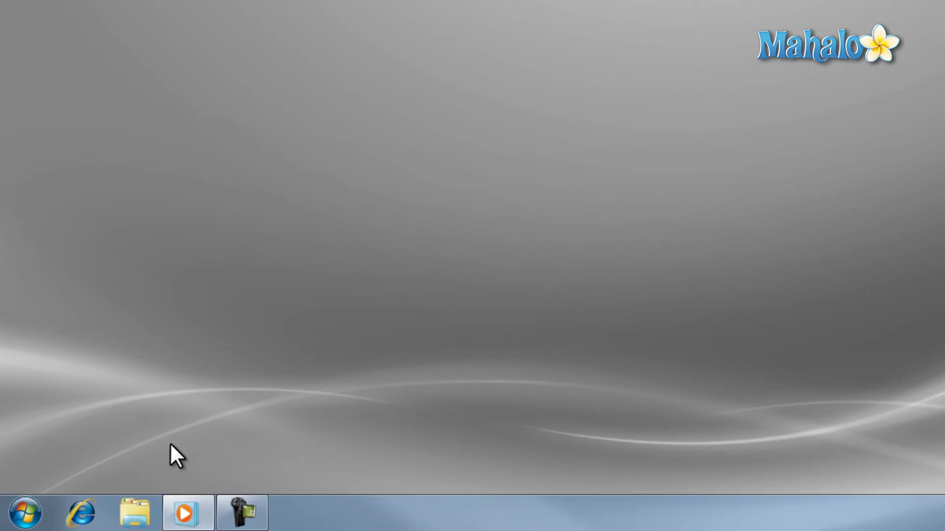
Step: Open Windows Update from a Start menu search for 'windows update'
{"action": "left_click", "coordinate": [24, 504]}
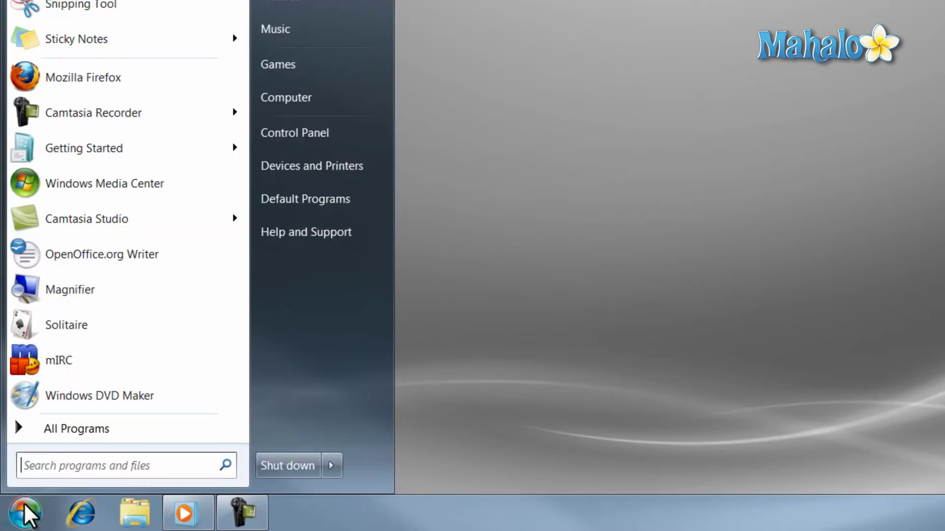
{"action": "left_click", "coordinate": [67, 429]}
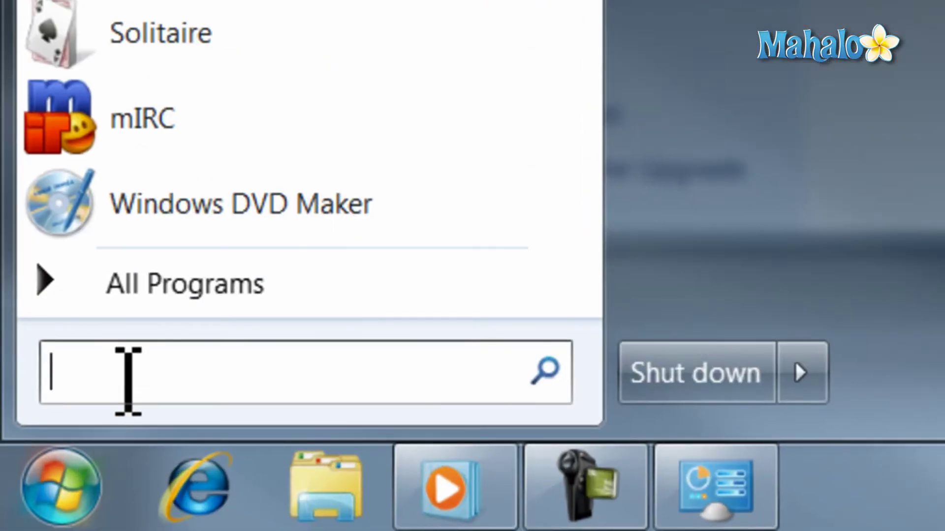
{"action": "type", "text": "windows up"}
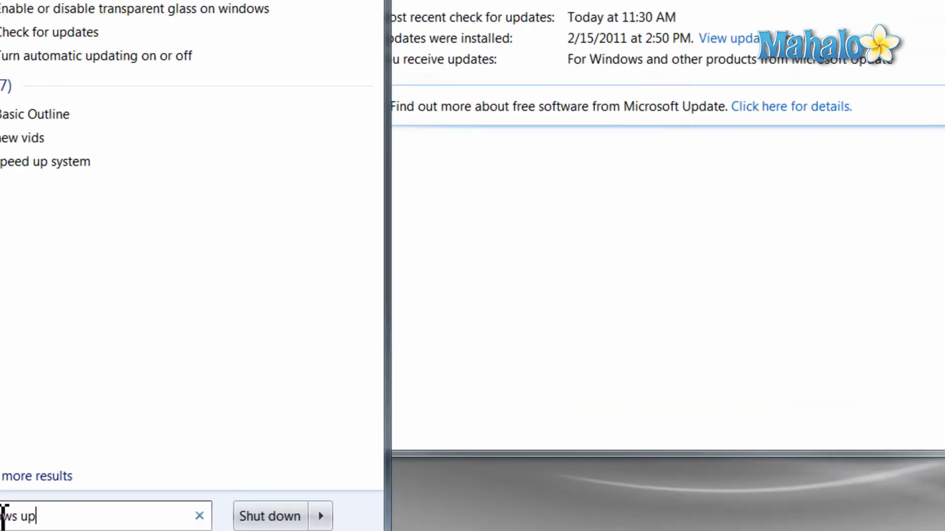
{"action": "type", "text": "date"}
{"action": "key", "text": "Return"}
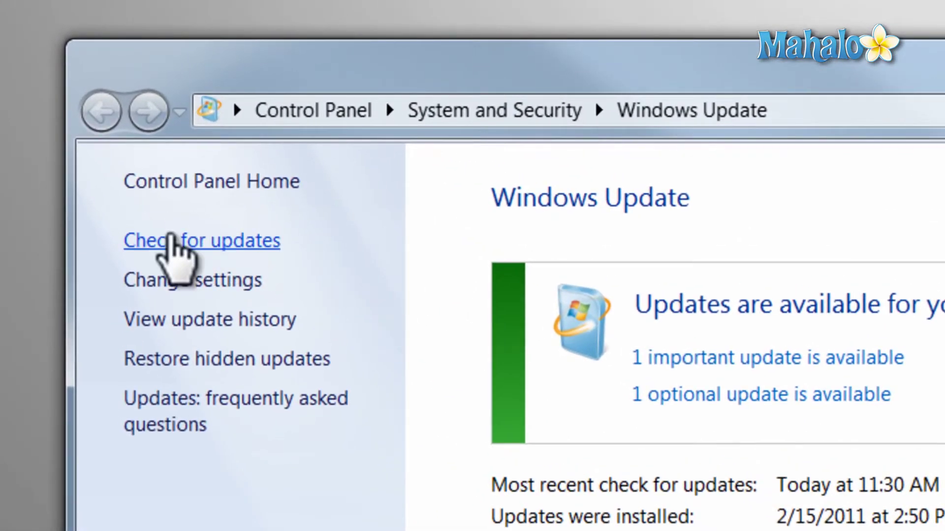
Step: Re-check for updates and list the one available important update
{"action": "left_click", "coordinate": [172, 238]}
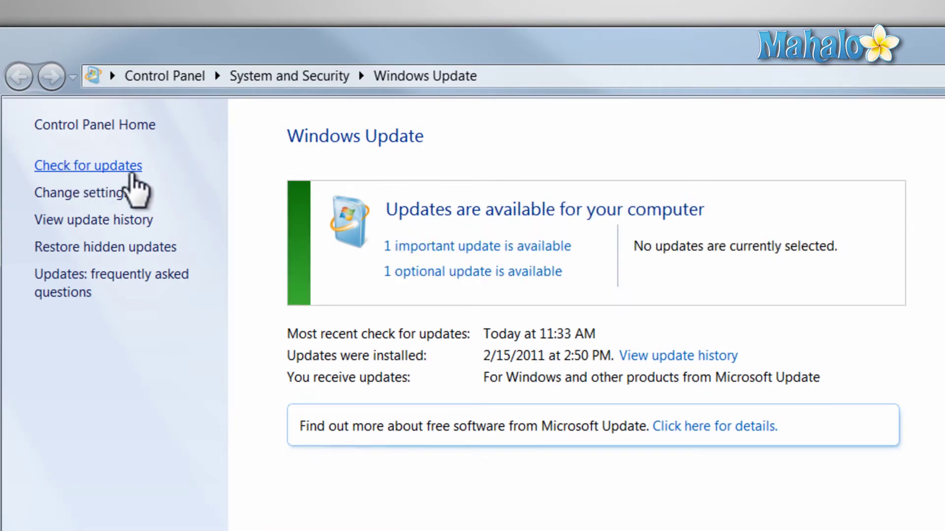
{"action": "left_click", "coordinate": [523, 245]}
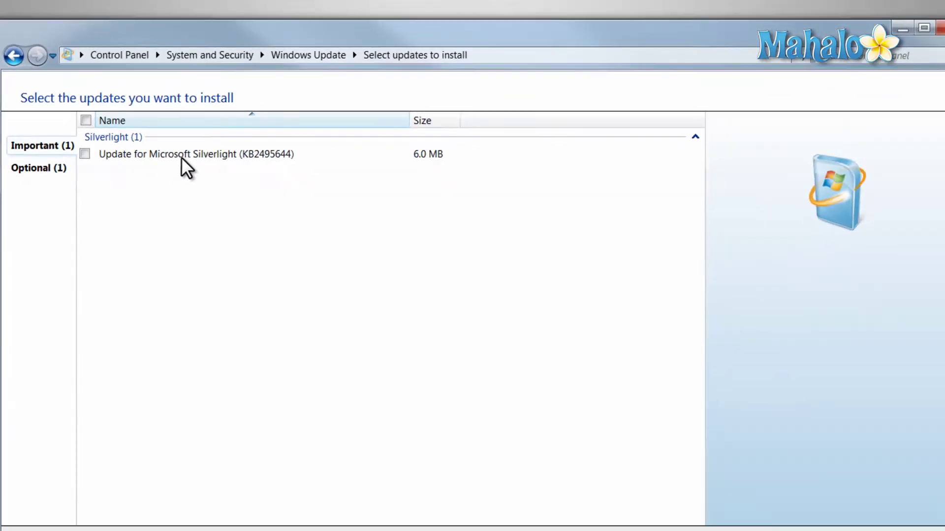
Step: Inspect the Silverlight update, leave it unchecked, then view the optional Atheros driver update
{"action": "left_click", "coordinate": [171, 142]}
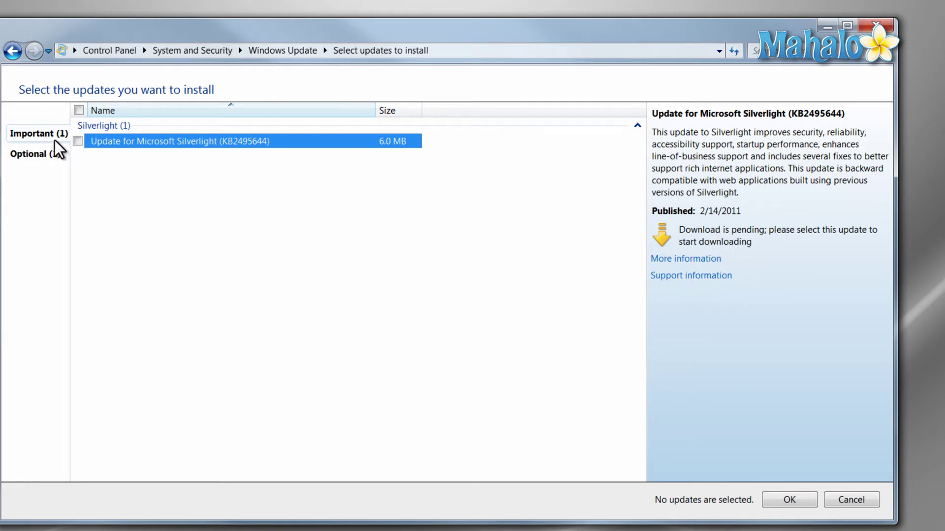
{"action": "left_click", "coordinate": [77, 141]}
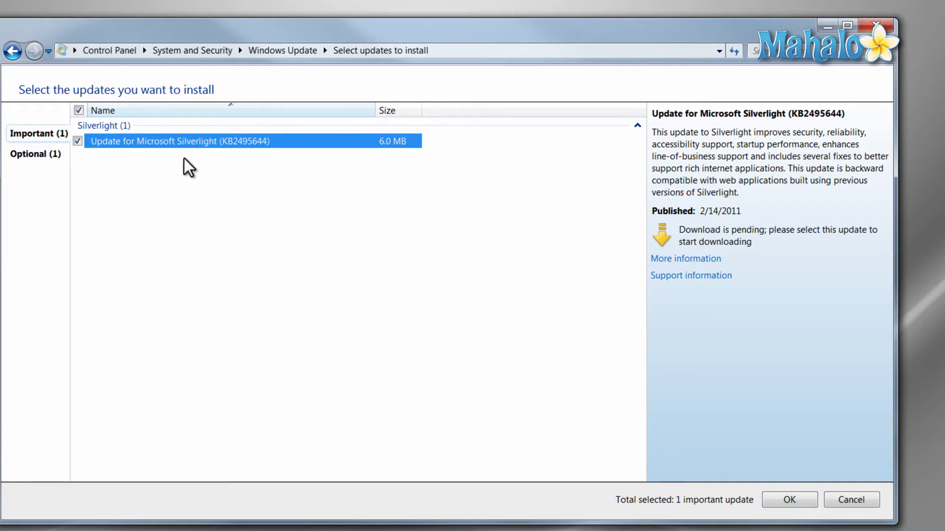
{"action": "left_click", "coordinate": [77, 141]}
{"action": "left_click", "coordinate": [77, 142]}
{"action": "left_click", "coordinate": [77, 141]}
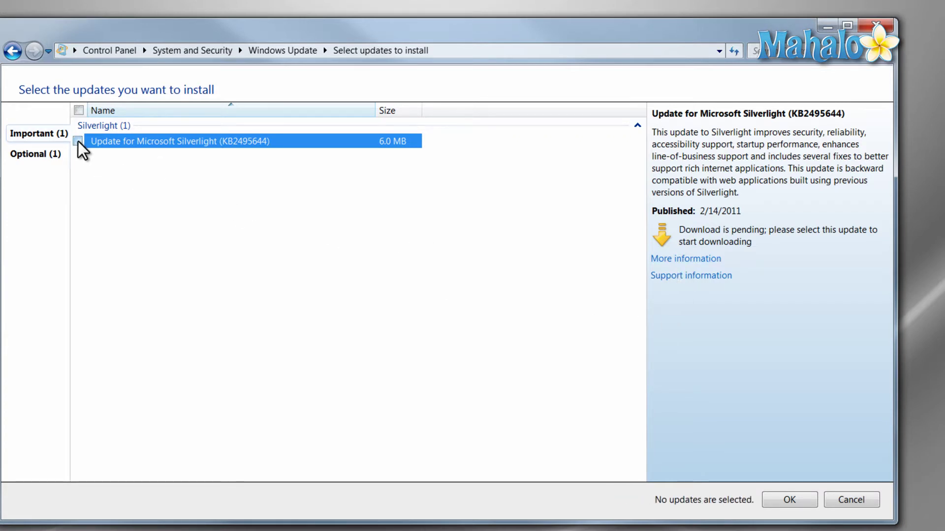
{"action": "left_click", "coordinate": [34, 156]}
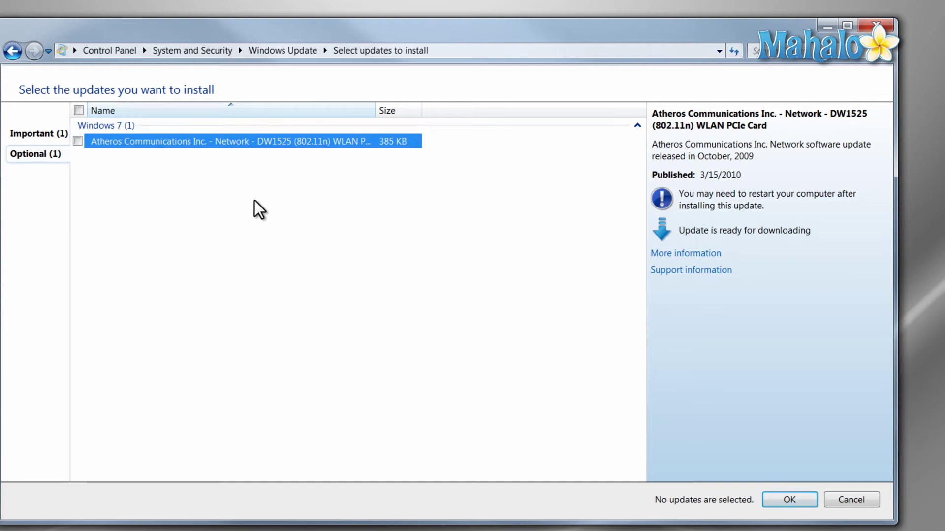
Step: Open Change settings, keeping automatic installation every day at 3:00 AM
{"action": "left_click", "coordinate": [13, 59]}
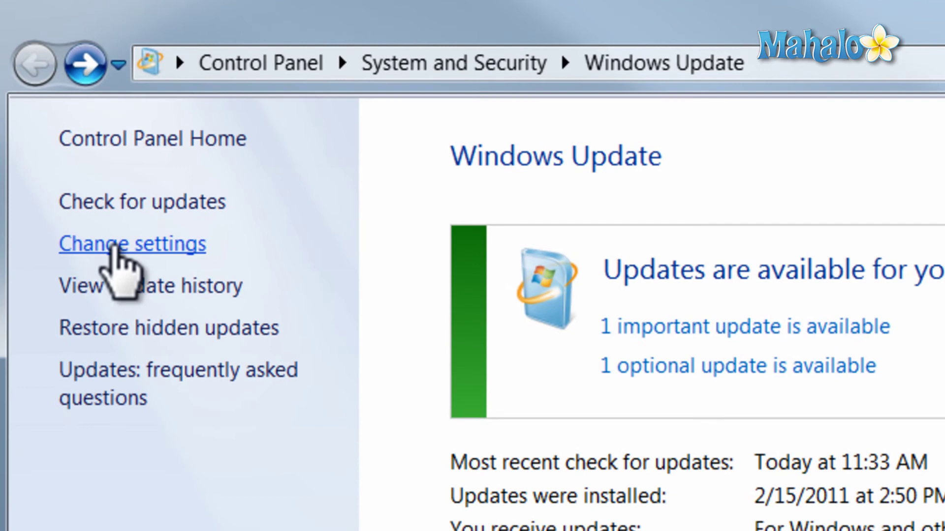
{"action": "left_click", "coordinate": [115, 247]}
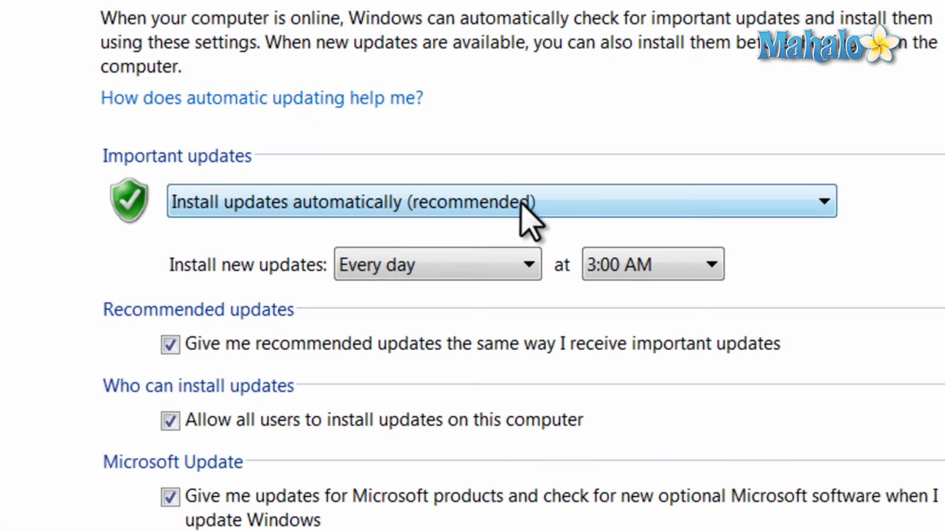
{"action": "left_click", "coordinate": [520, 201]}
{"action": "left_click", "coordinate": [659, 264]}
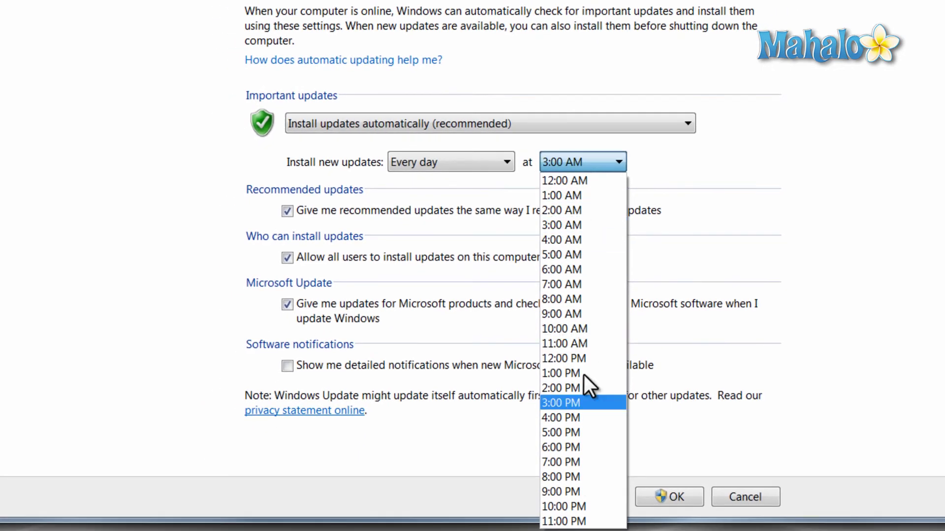
{"action": "left_click", "coordinate": [745, 166]}
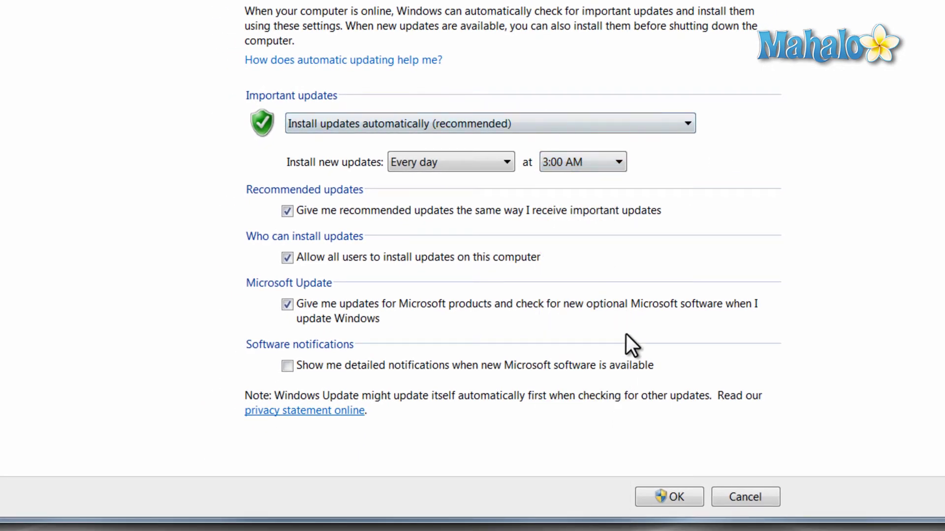
{"action": "left_click", "coordinate": [563, 125]}
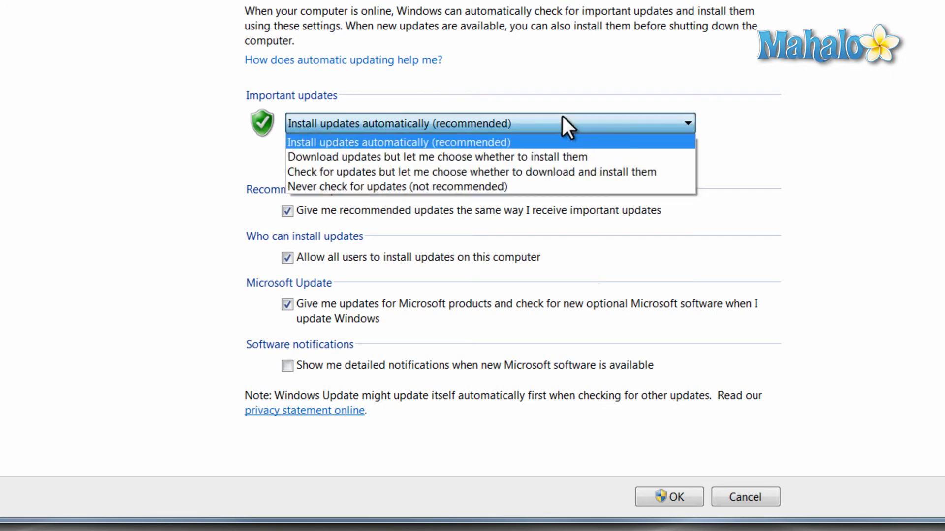
{"action": "left_click", "coordinate": [561, 115]}
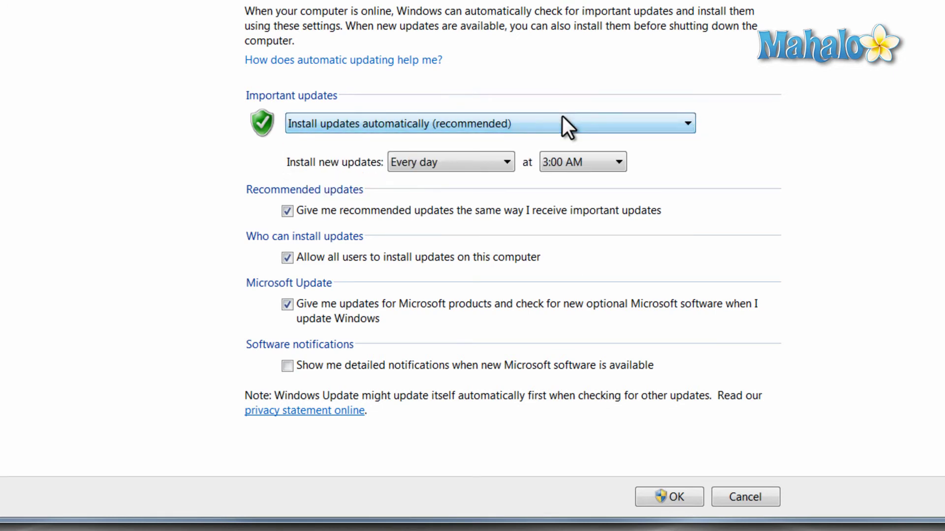
Step: Confirm the unchanged daily 3:00 AM automatic install settings with OK
{"action": "left_click", "coordinate": [682, 495]}
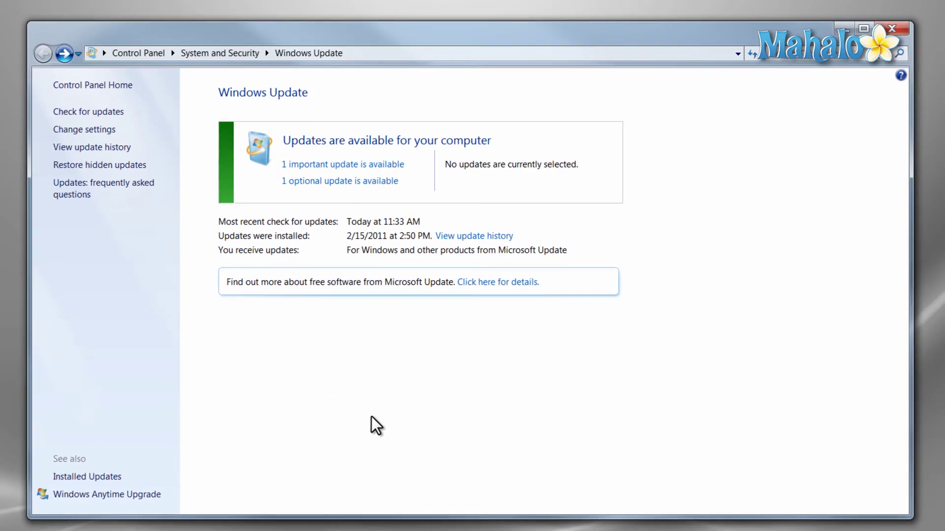